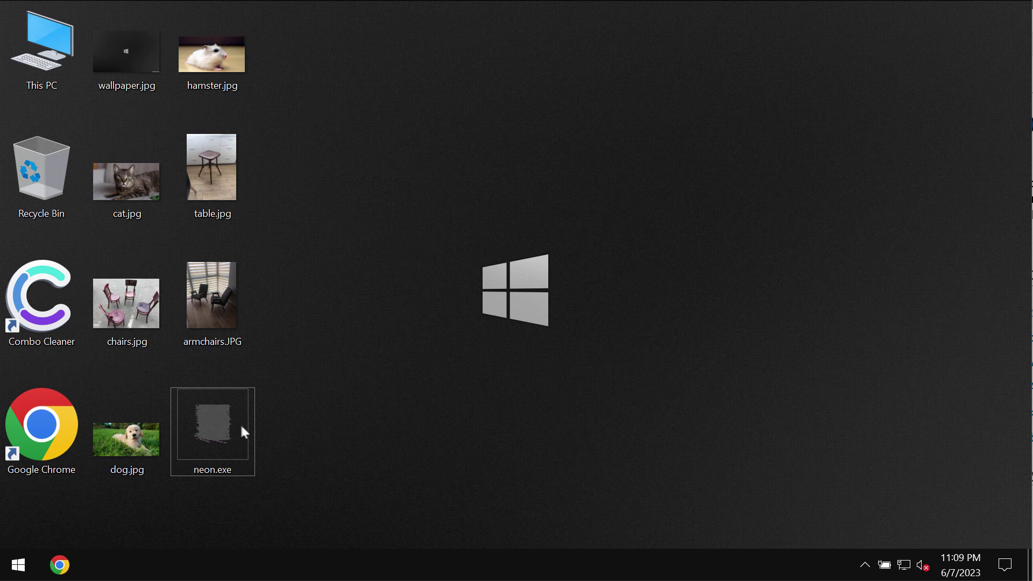
Preview table.jpg, wallpaper.jpg, hamster.jpg and chairs.jpg in Windows Photo Viewer, closing each.
double_click(202, 210)
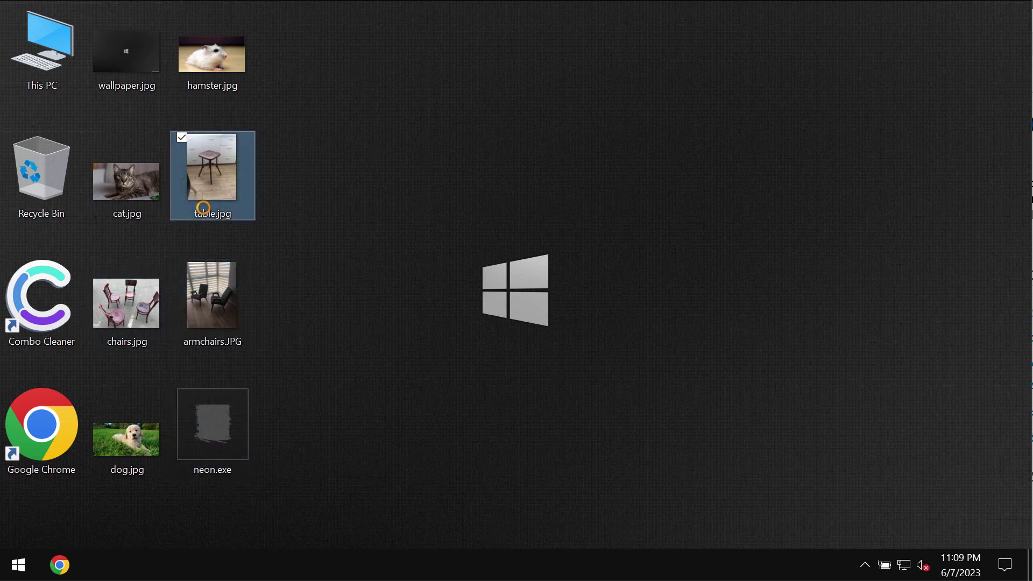
click(930, 52)
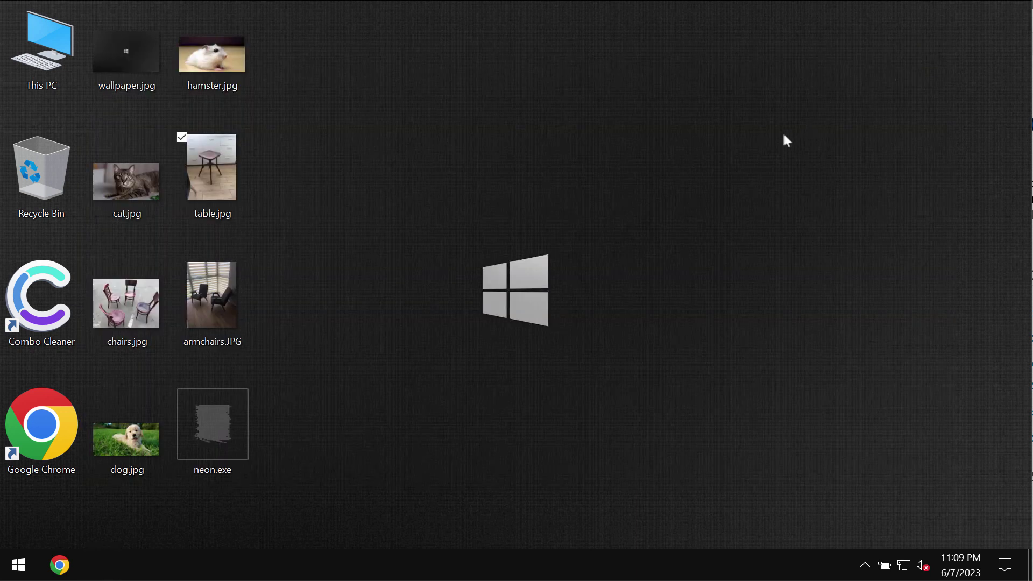
click(133, 53)
double_click(133, 53)
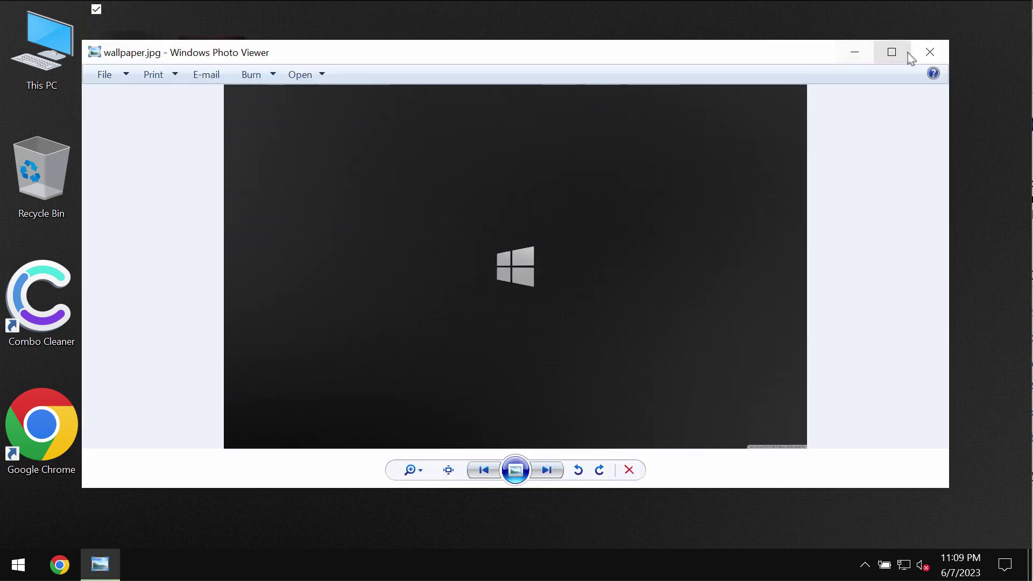
click(930, 52)
double_click(204, 58)
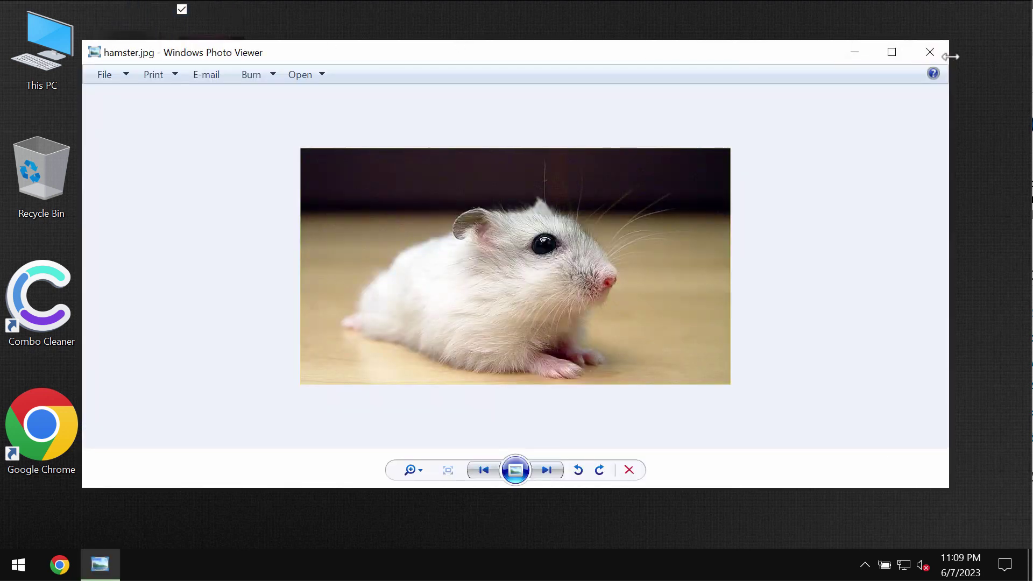
click(930, 51)
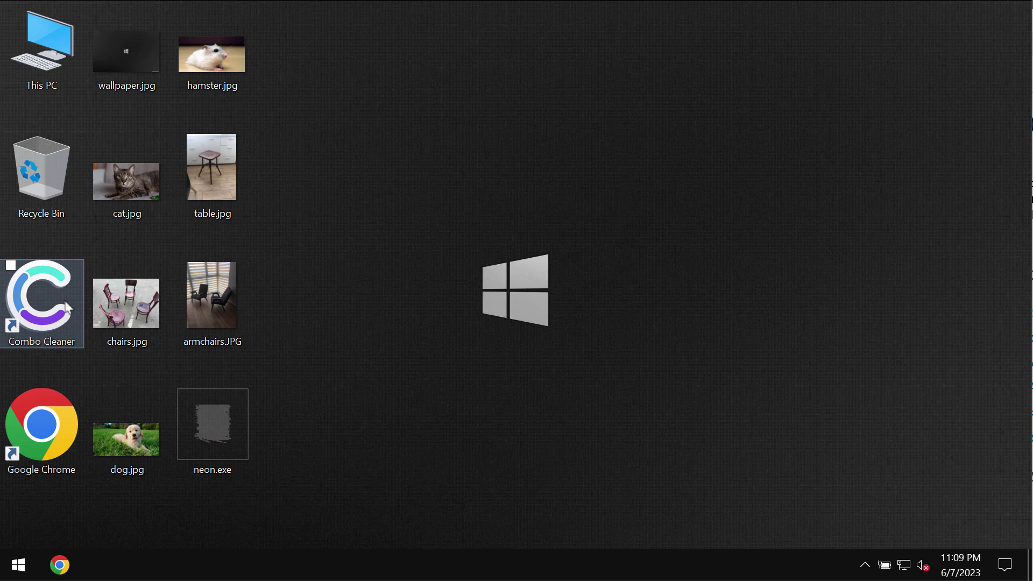
double_click(127, 304)
click(930, 51)
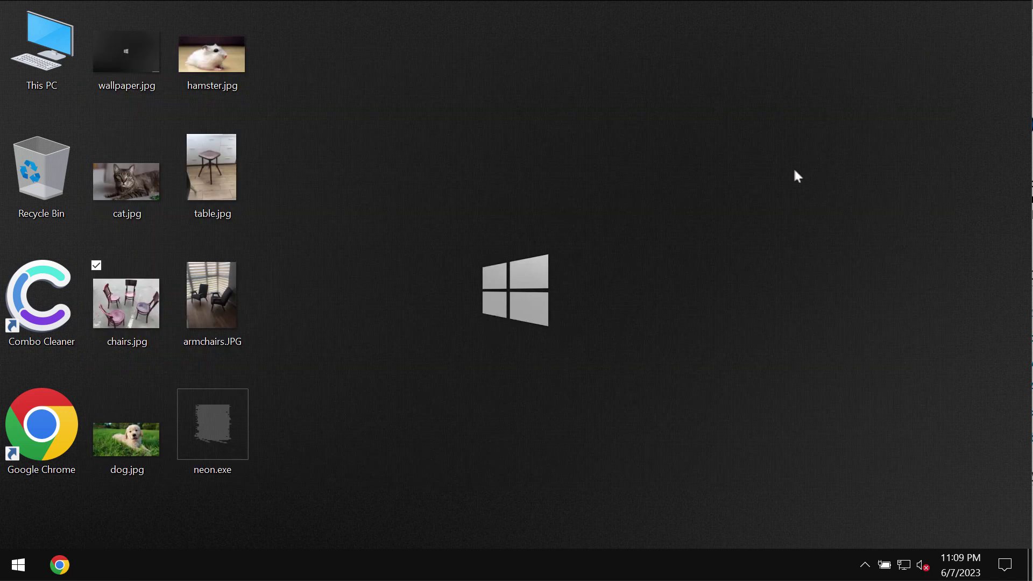
Preview dog.jpg and table.jpg again, then run neon.exe from the desktop.
click(233, 430)
double_click(131, 437)
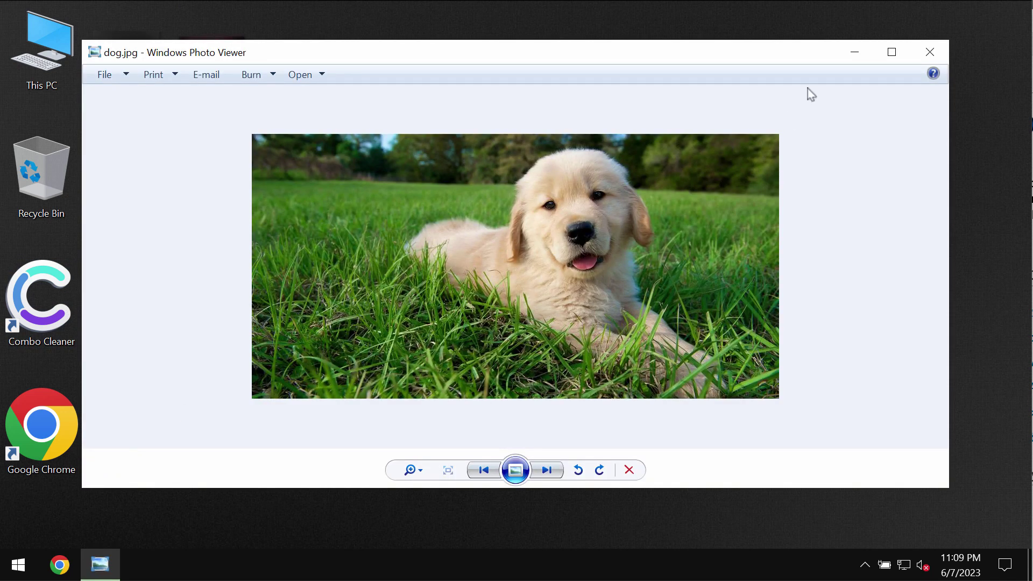
click(930, 51)
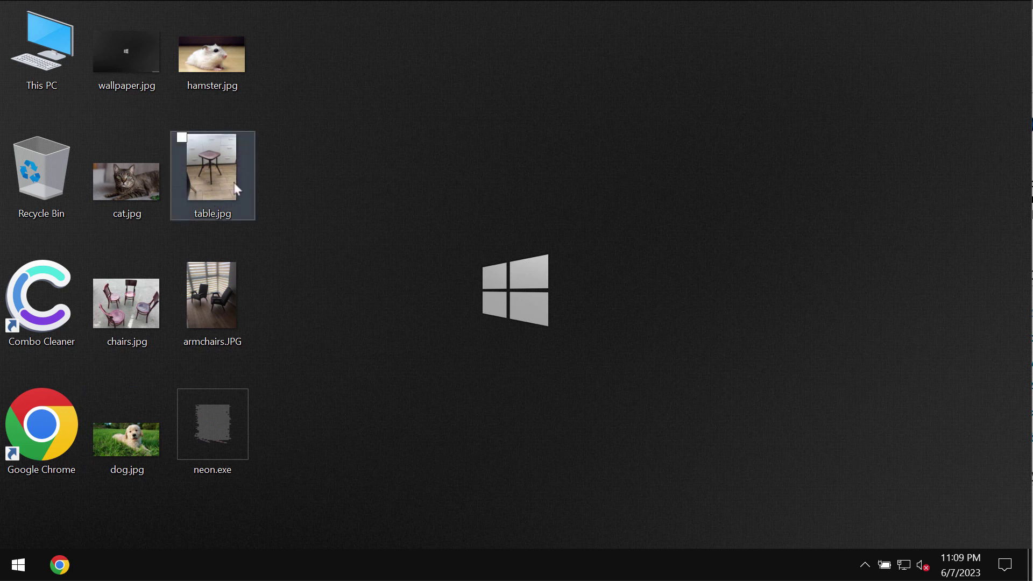
double_click(235, 188)
click(930, 51)
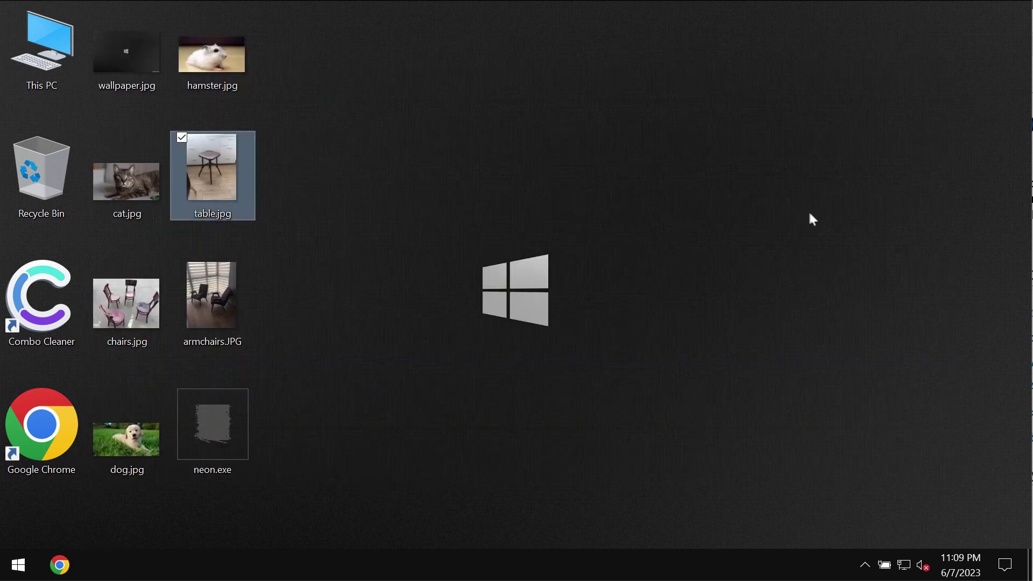
double_click(216, 429)
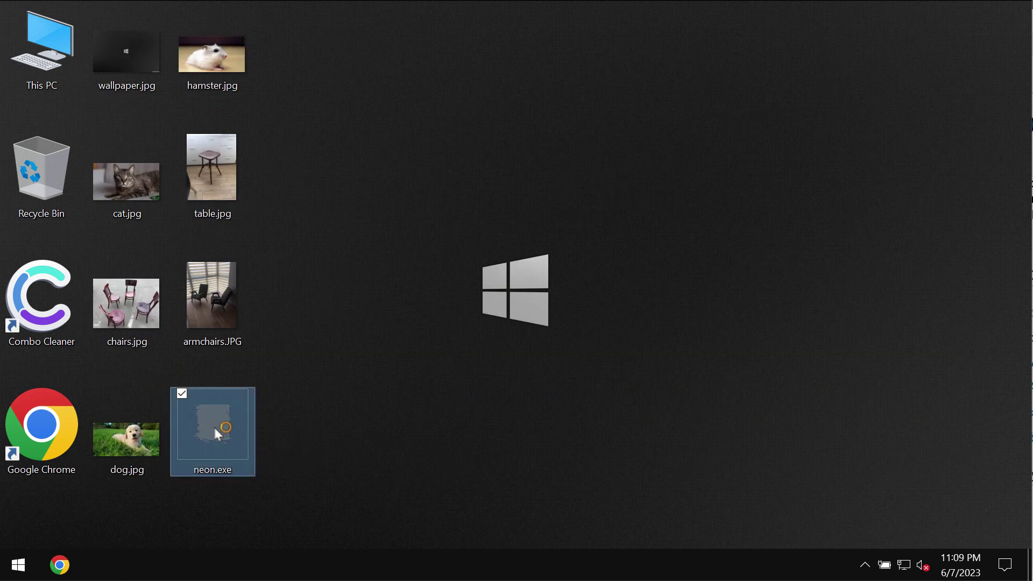
click(426, 446)
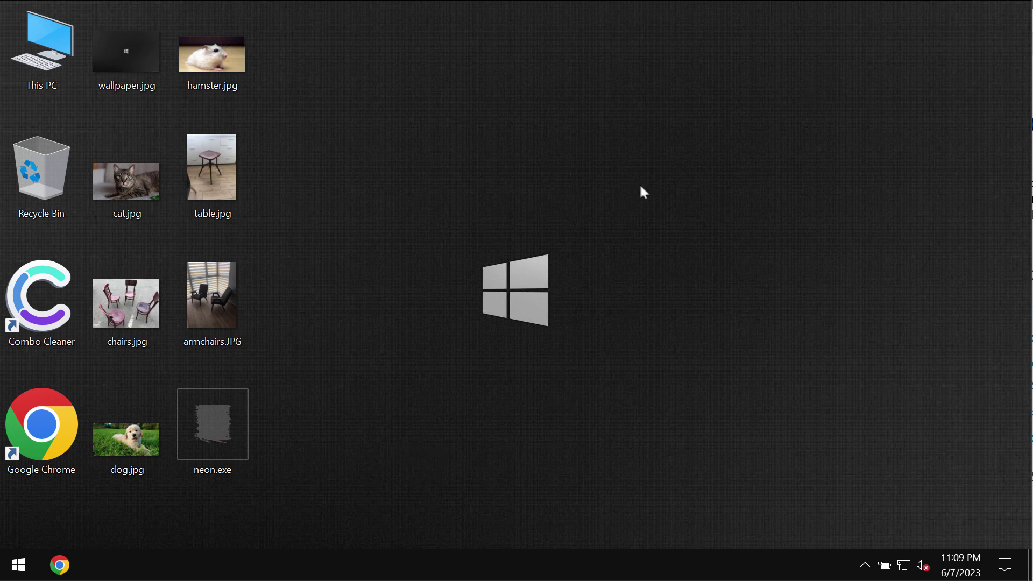
Sign out of Windows via the Start button's right-click menu, then sign back in.
right_click(18, 565)
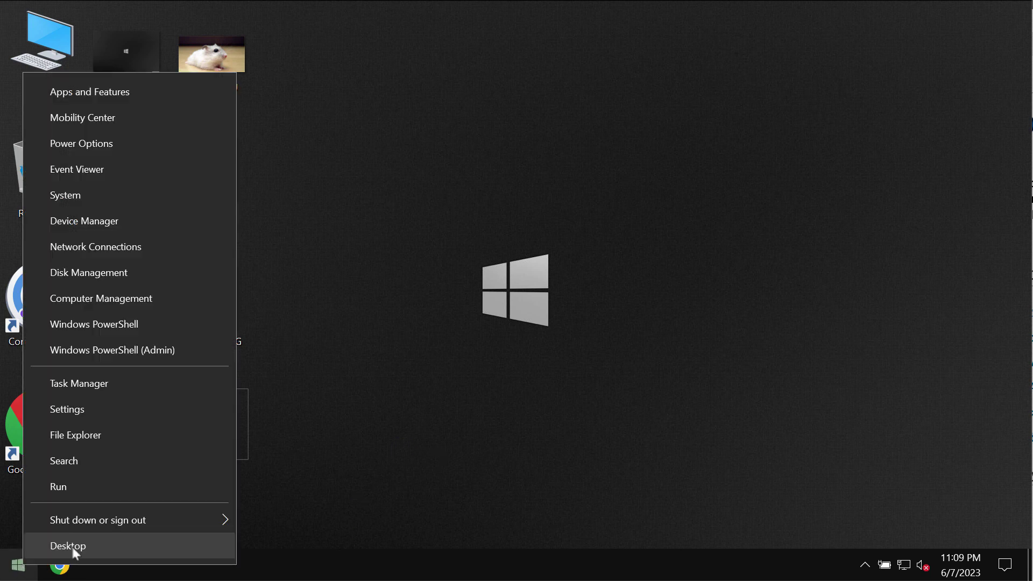
mouse_move(123, 520)
click(313, 439)
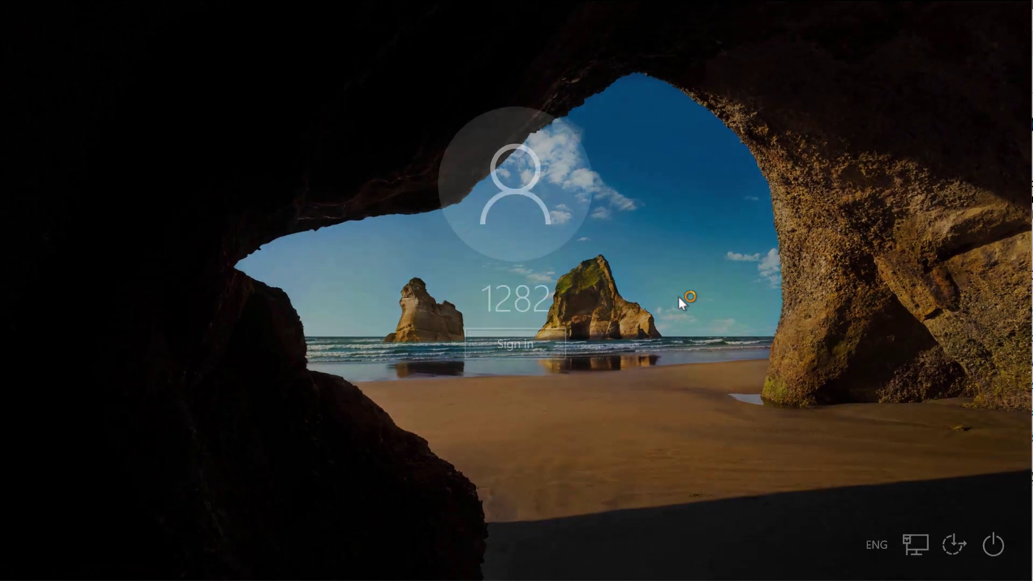
click(546, 344)
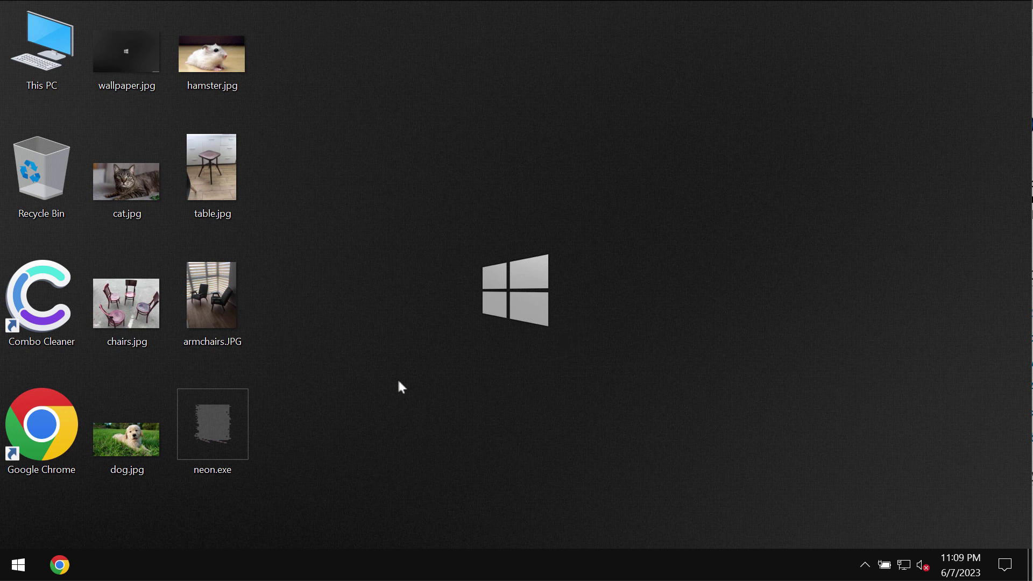
double_click(221, 464)
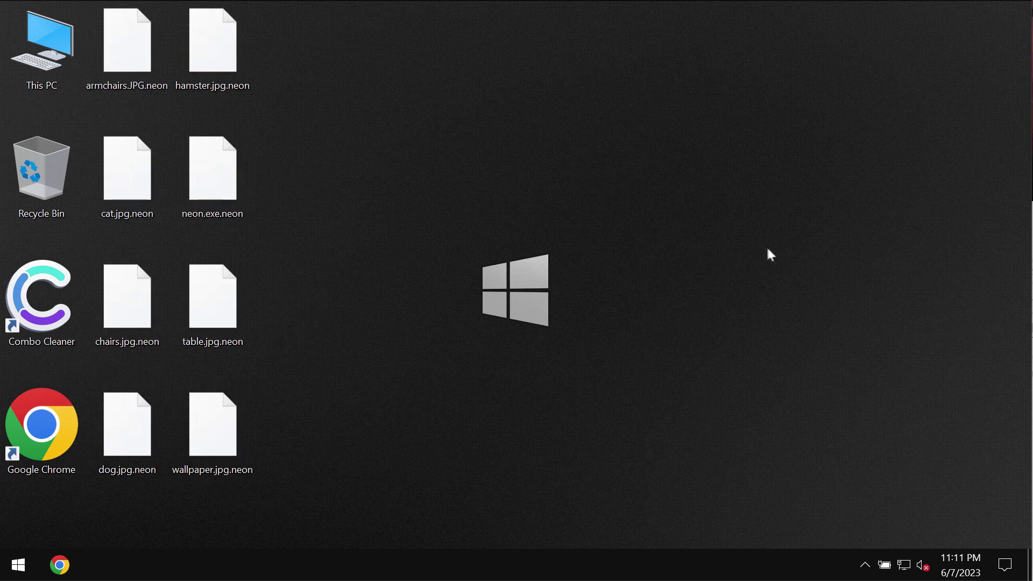
click(228, 307)
click(389, 275)
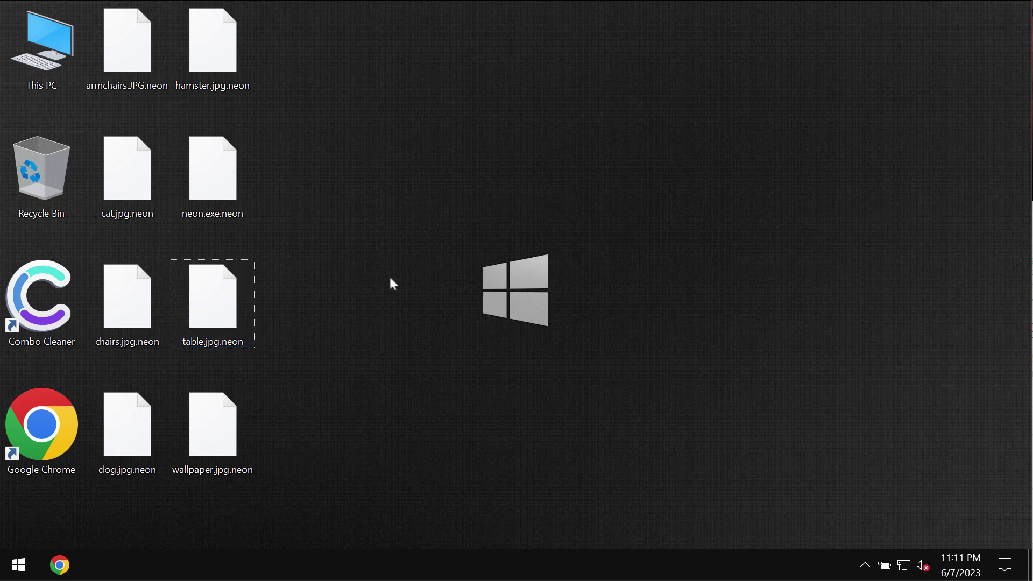
double_click(225, 181)
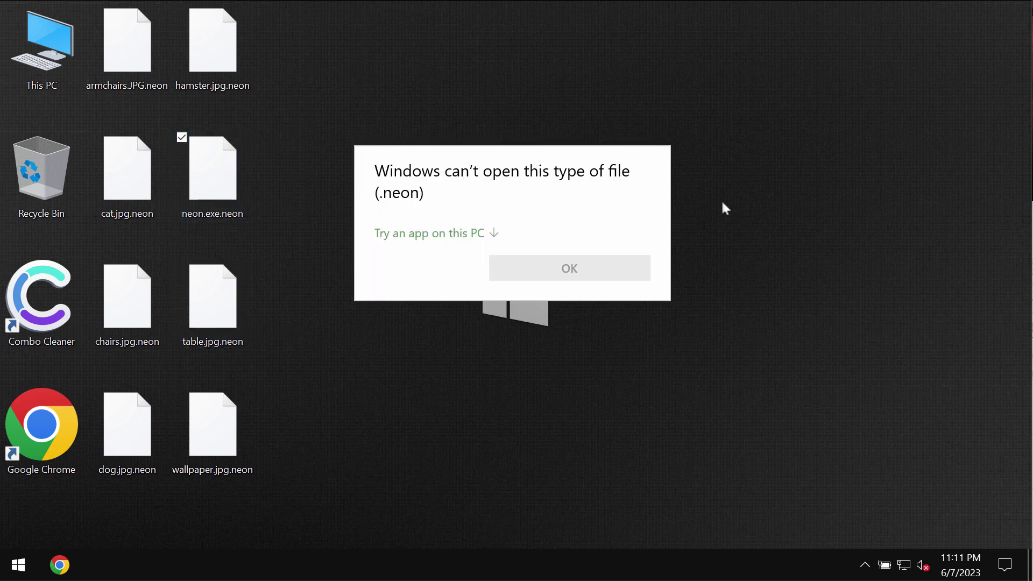
click(723, 208)
double_click(235, 56)
click(880, 178)
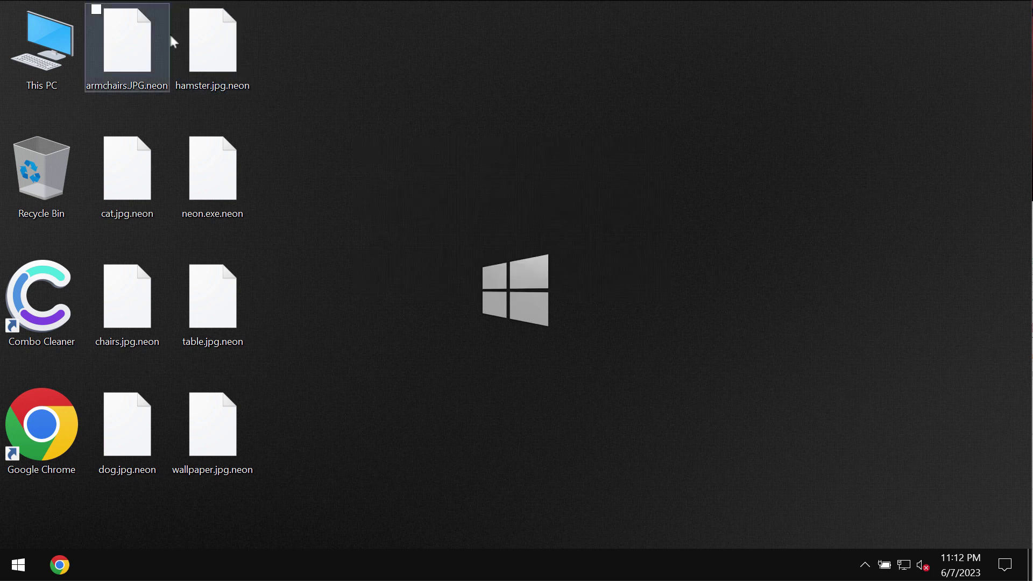
double_click(198, 42)
click(752, 190)
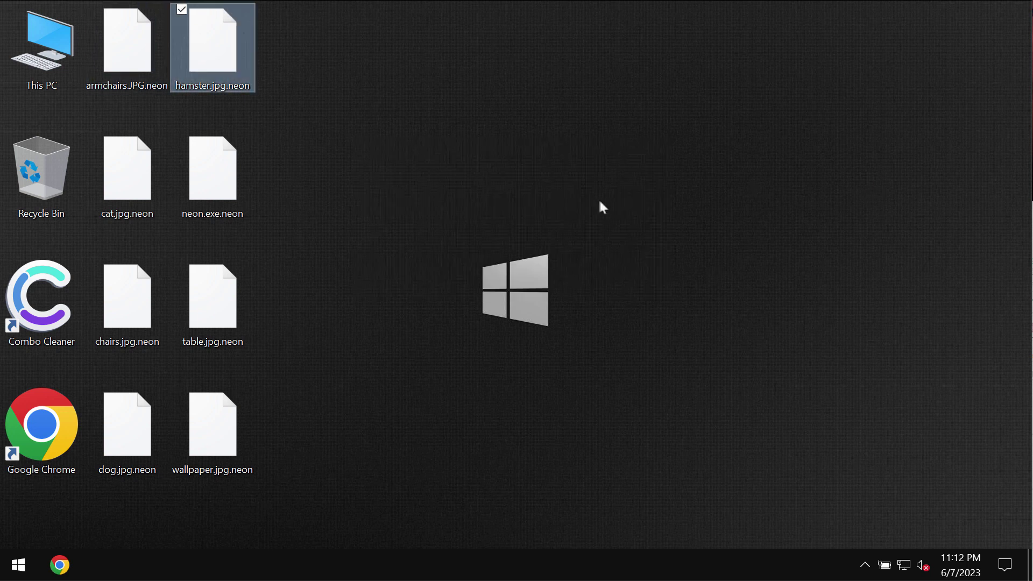
key(Down)
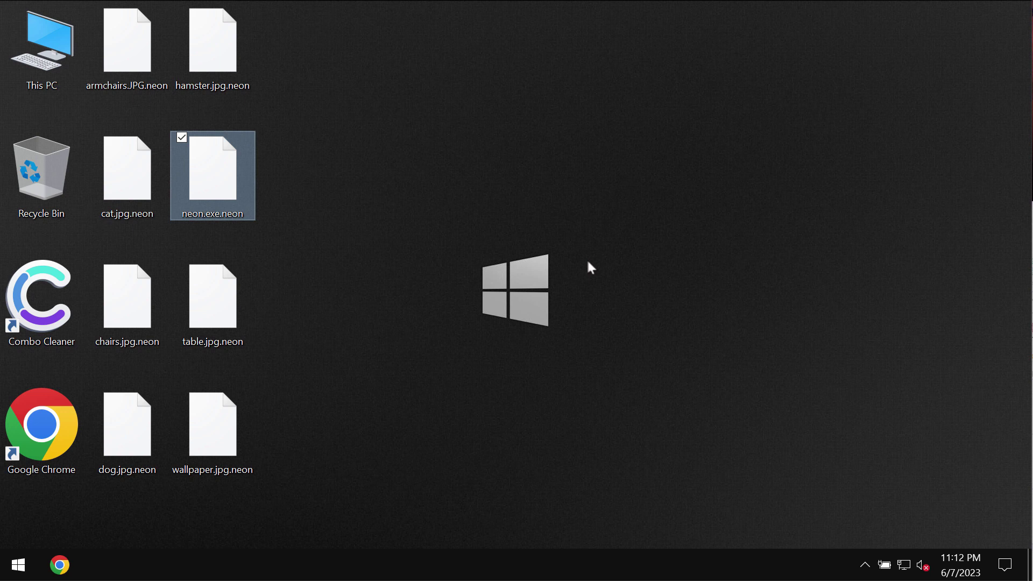
double_click(238, 189)
click(818, 350)
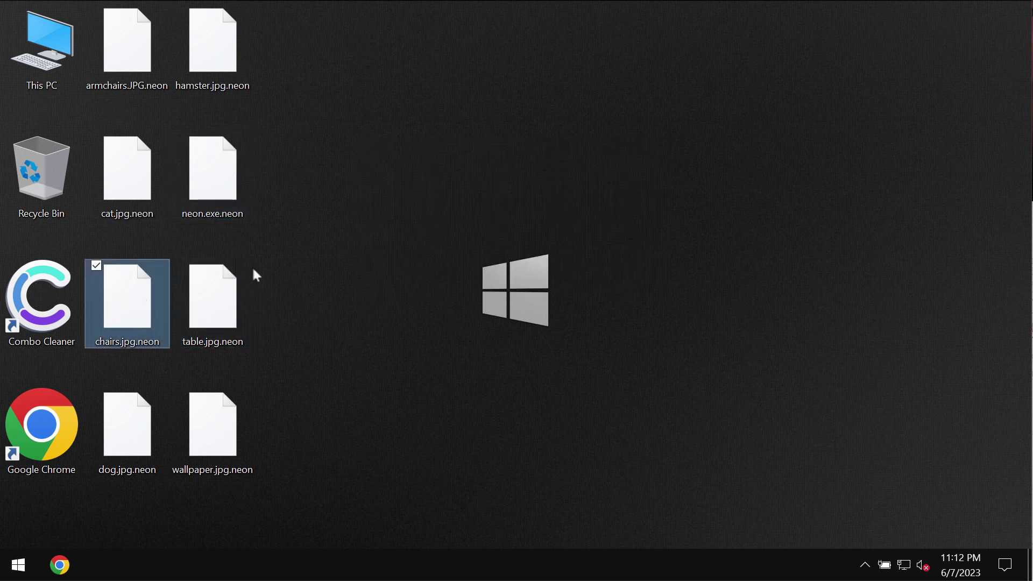
double_click(134, 194)
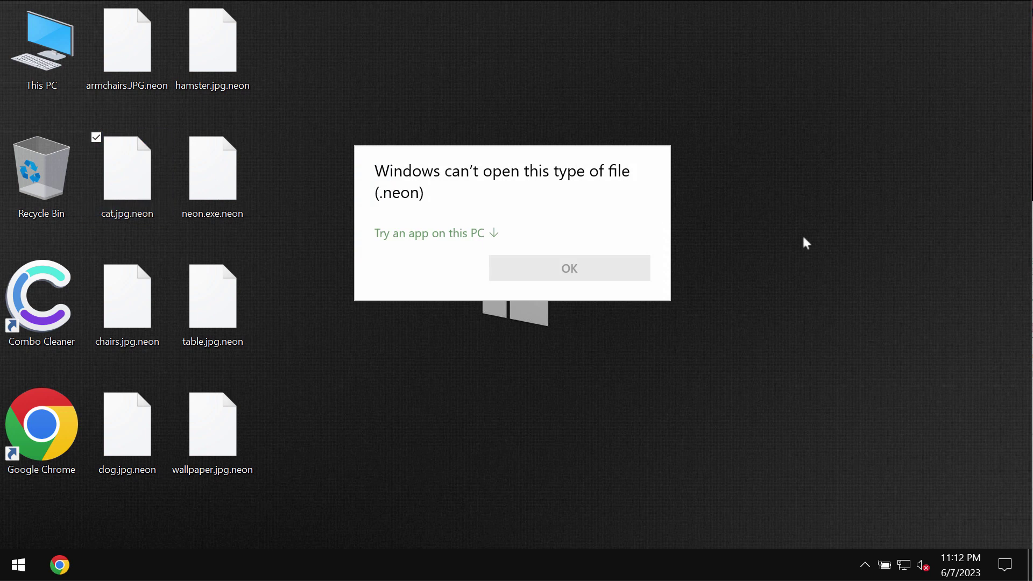
click(835, 277)
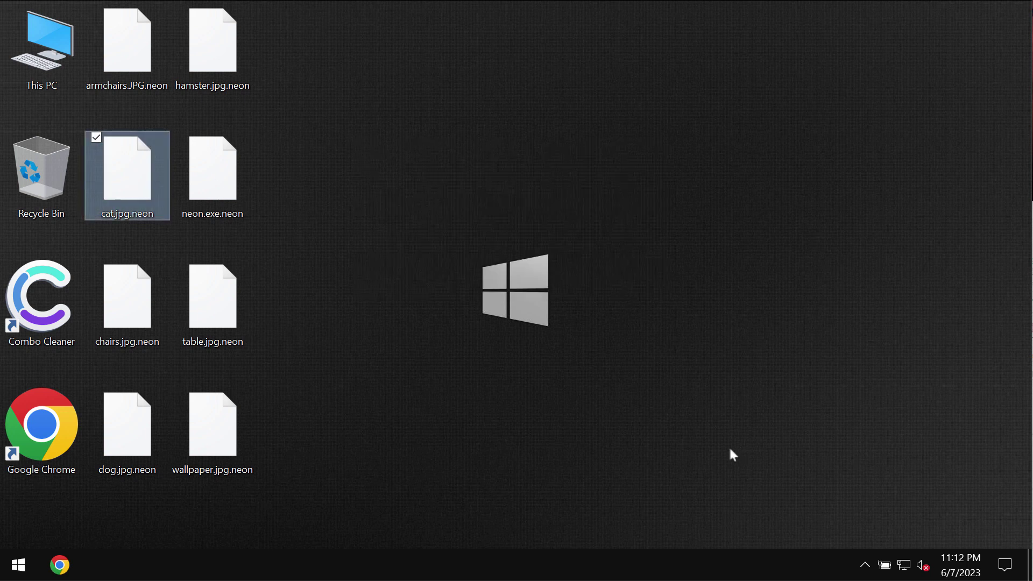
Clear the file selection on the desktop.
click(728, 449)
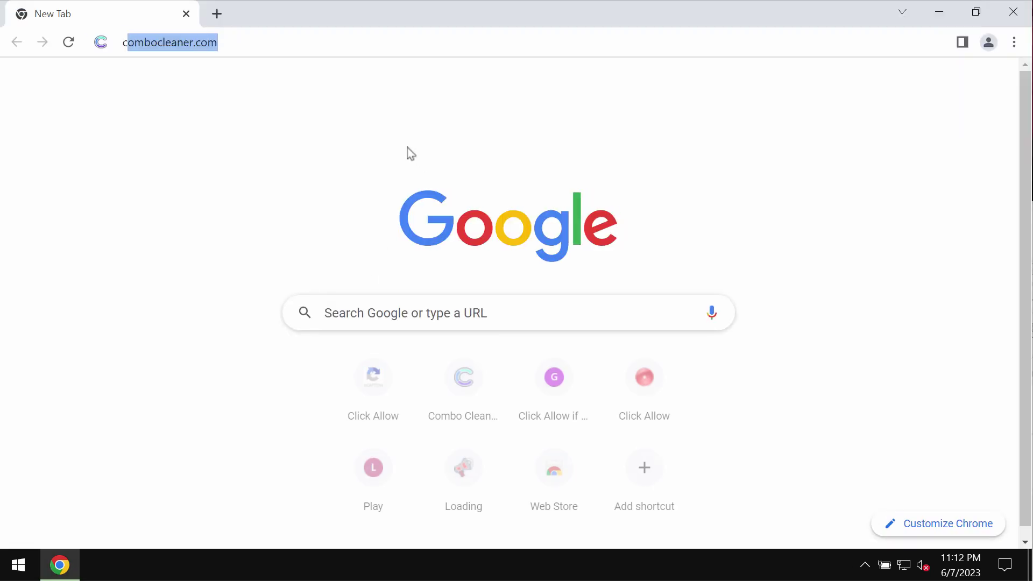
Load combocleaner.com in Chrome, then minimize the browser to reveal the encrypted .neon files.
key(Return)
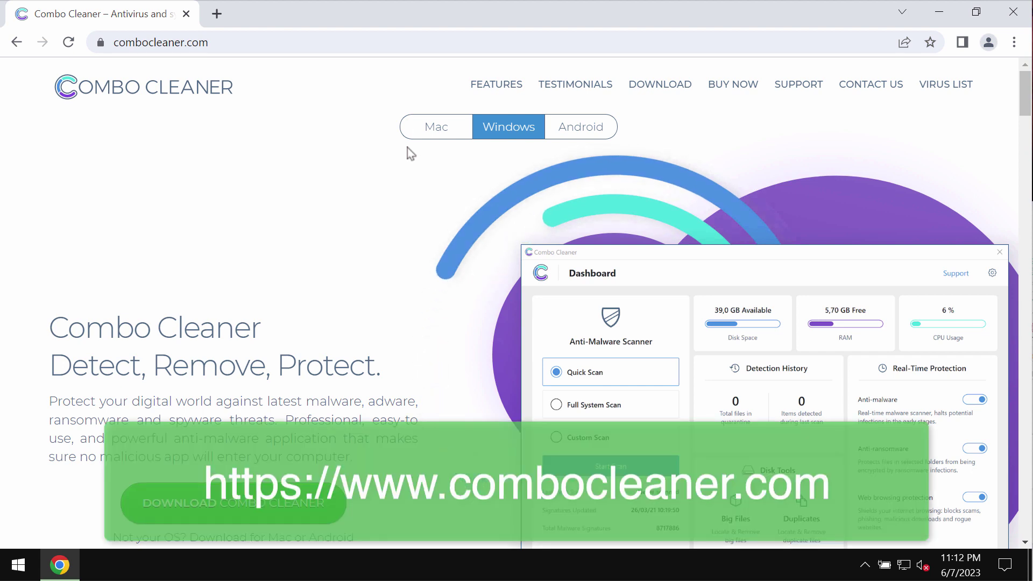
click(374, 43)
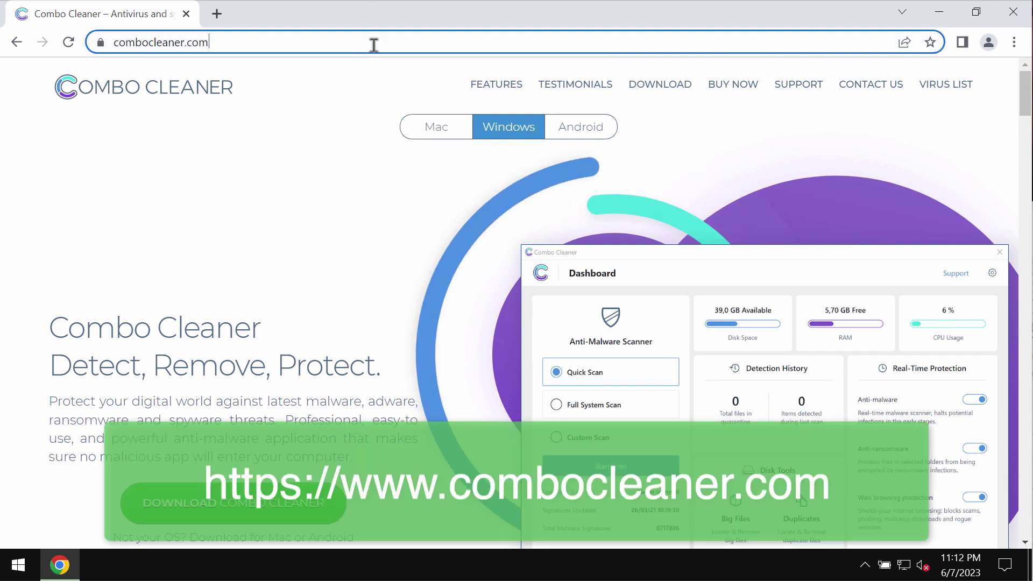
click(941, 12)
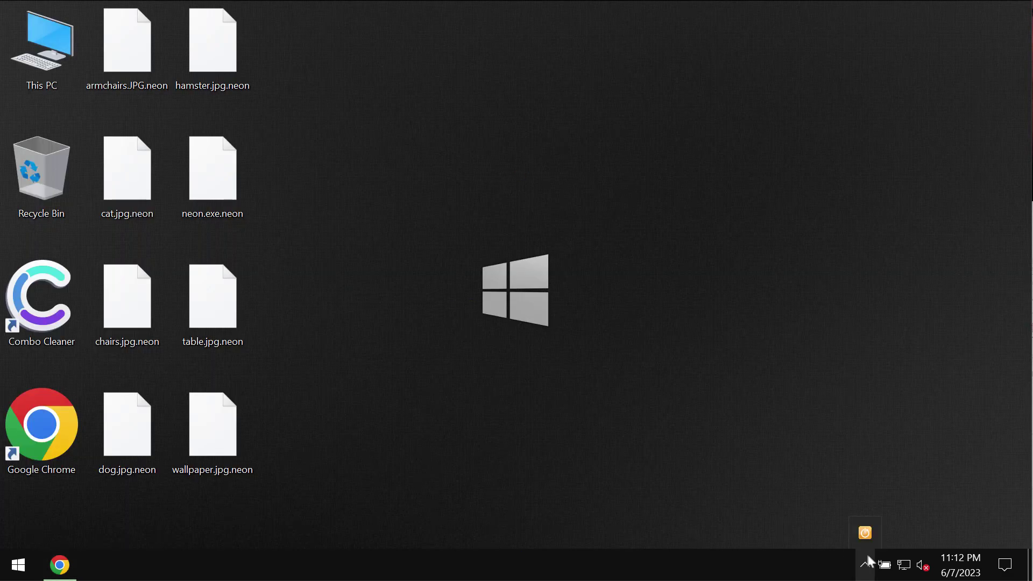
Launch Combo Cleaner from the desktop, start a Quick Scan, and open its settings.
double_click(56, 329)
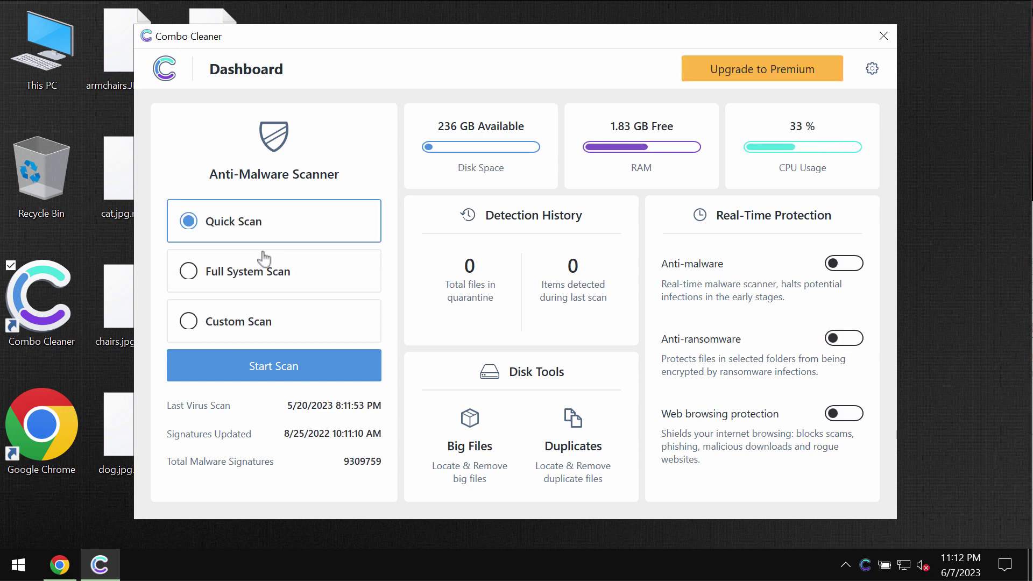
click(273, 371)
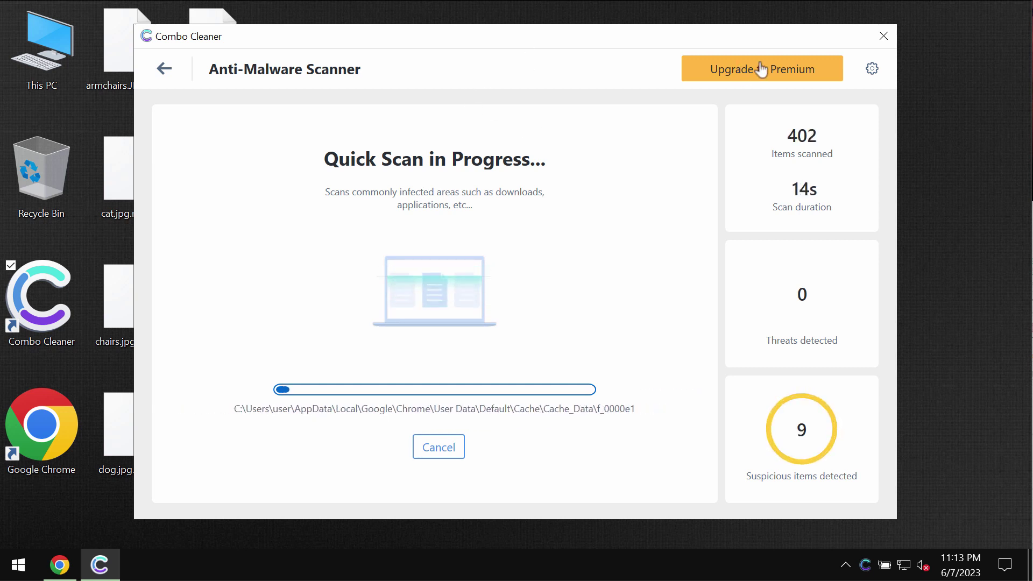
click(872, 70)
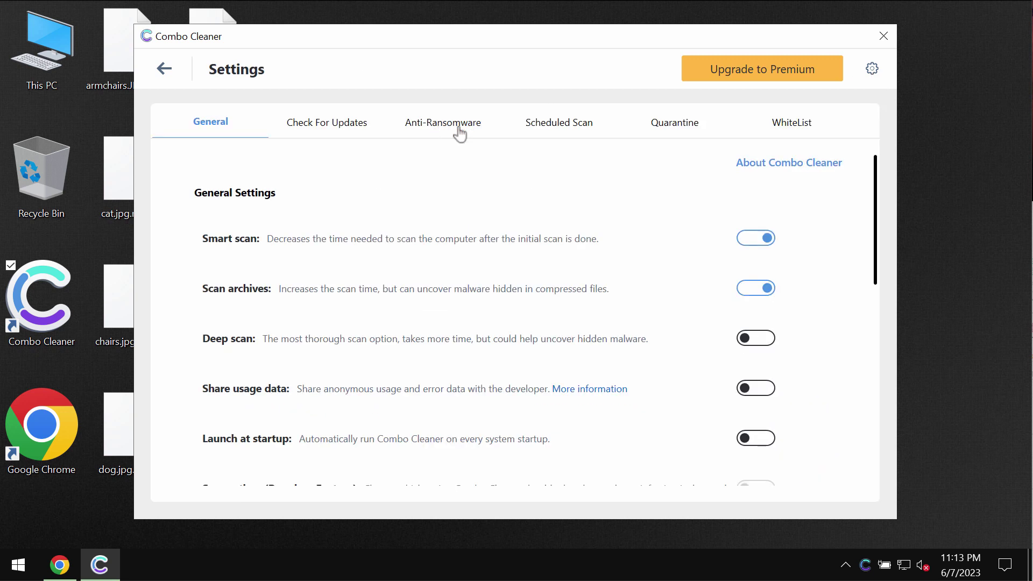
Check the Anti-Ransomware settings, then go back to the running quick scan's progress.
click(461, 129)
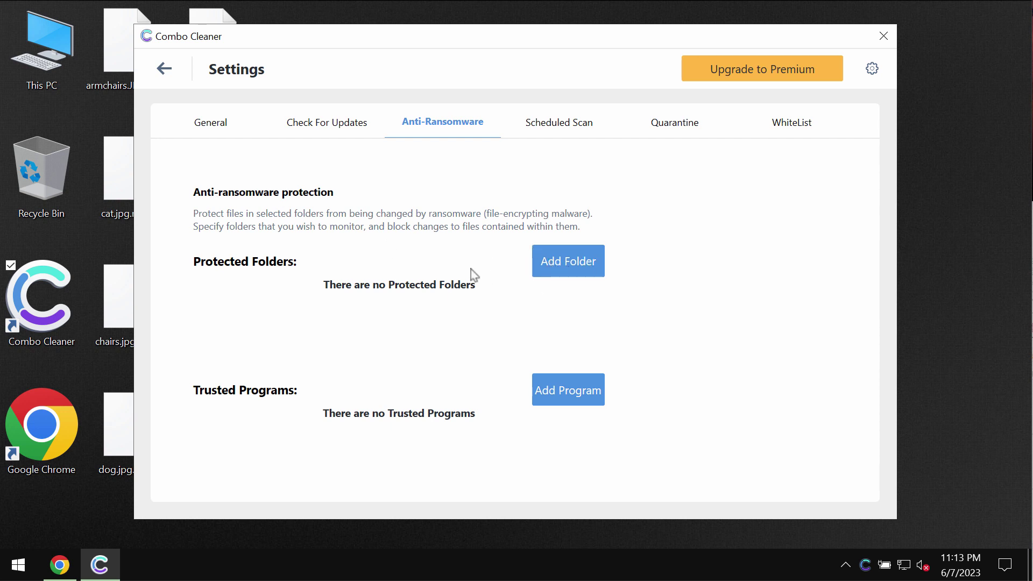
click(163, 68)
click(329, 364)
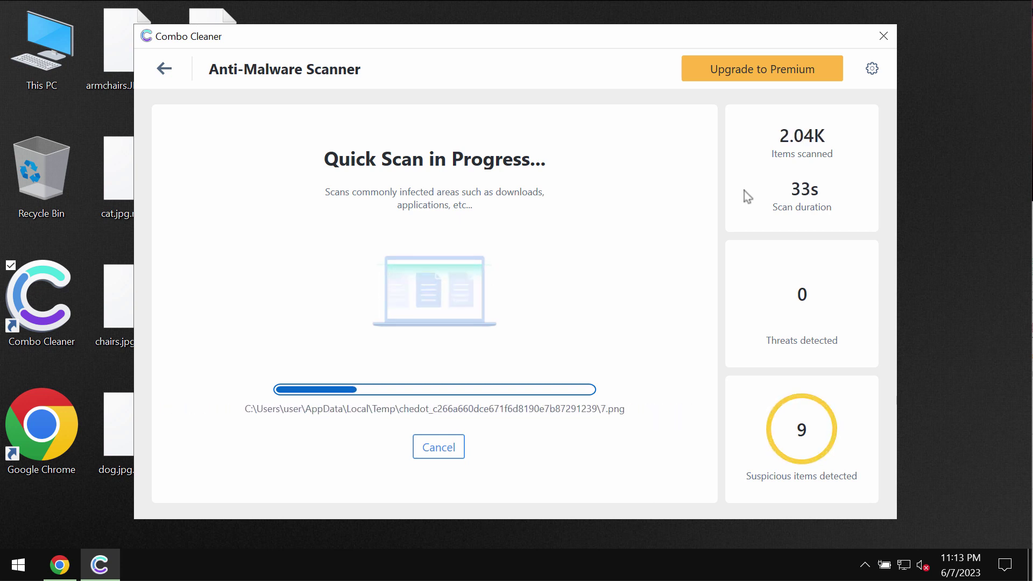
Open the Premium upgrade offer, return to the scan, then reopen the offer.
click(795, 59)
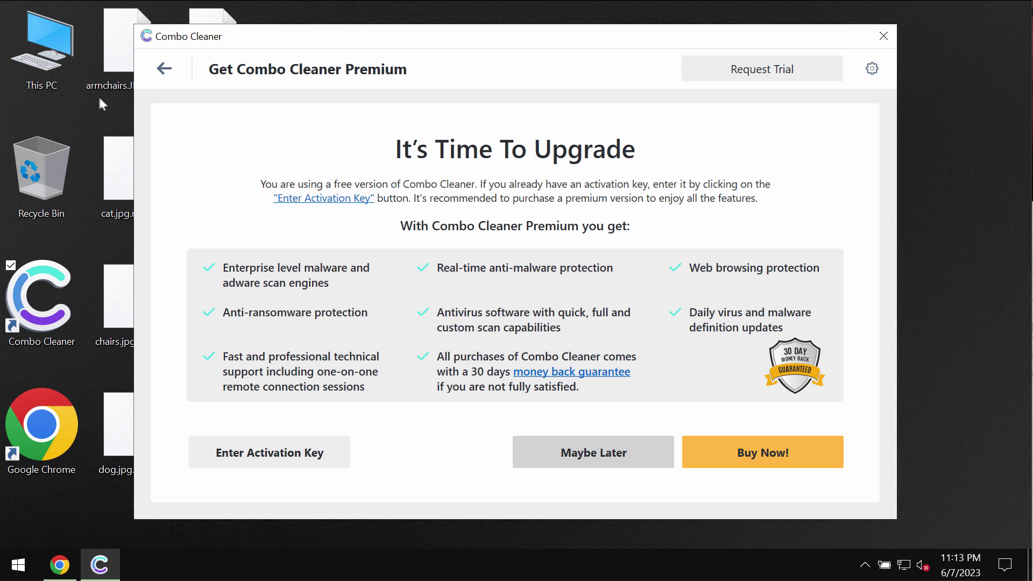
click(159, 79)
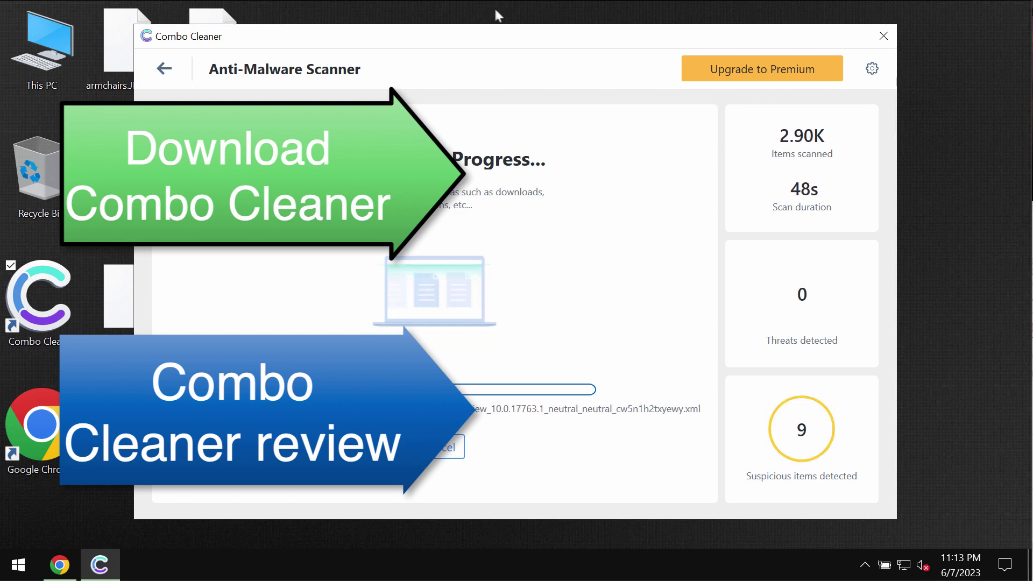
click(810, 75)
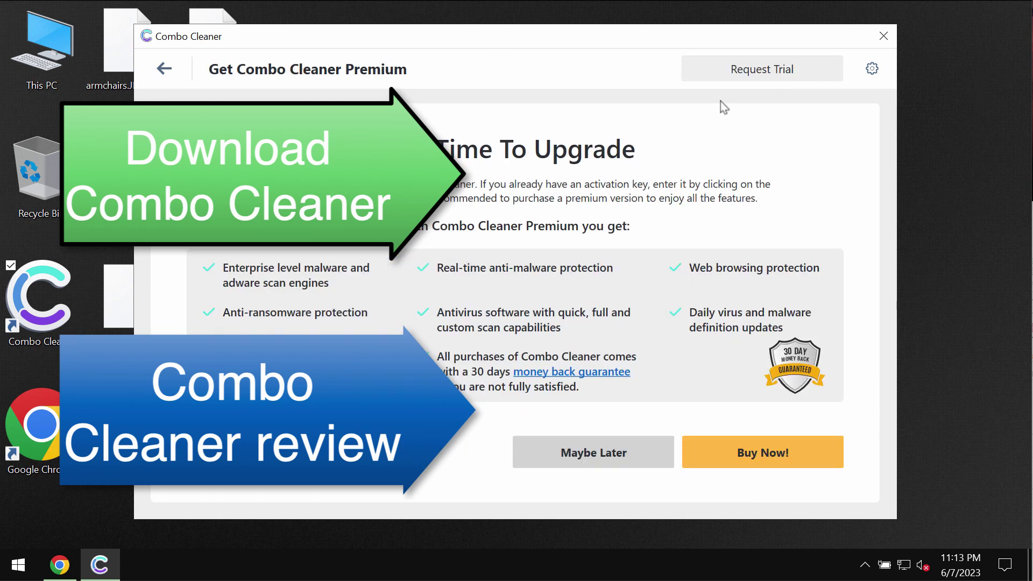